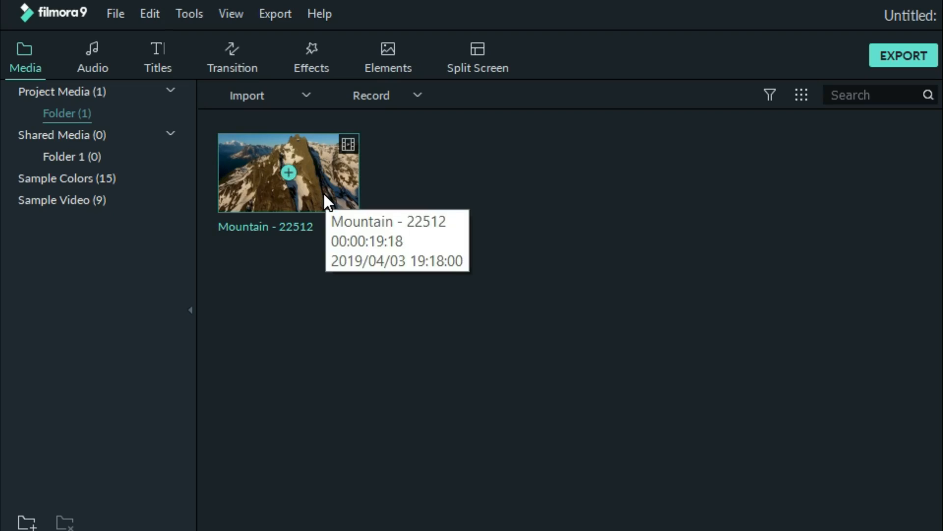
Preview the Mountain - 22512 clip, place it on the video track and match the project settings to it
double_click(324, 193)
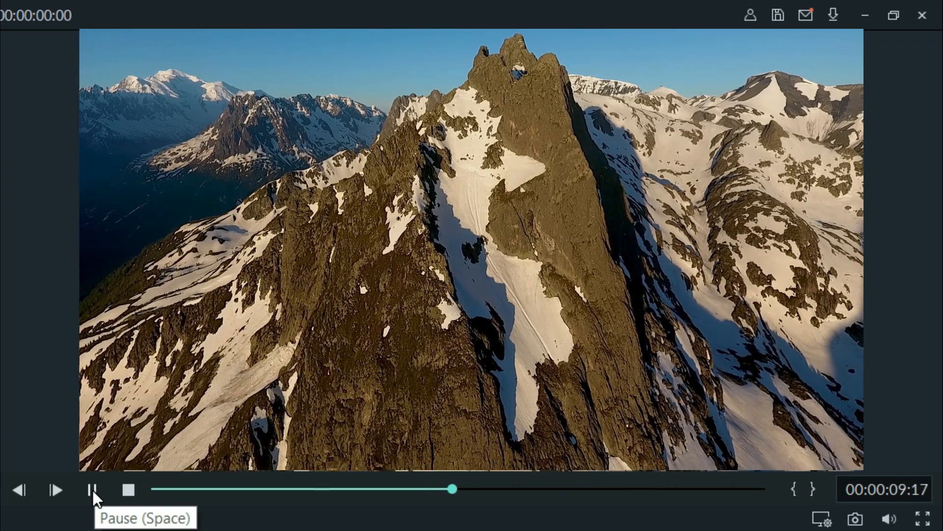
click(92, 488)
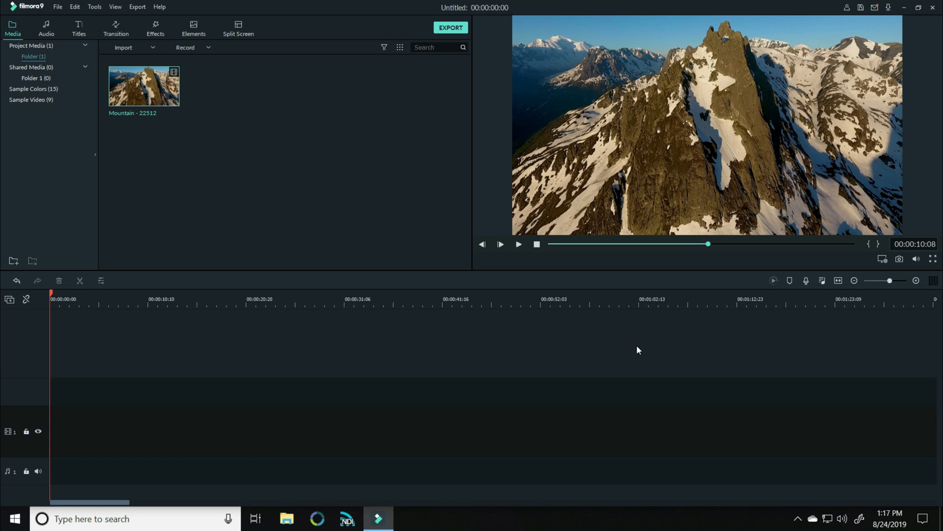
drag(102, 136, 55, 431)
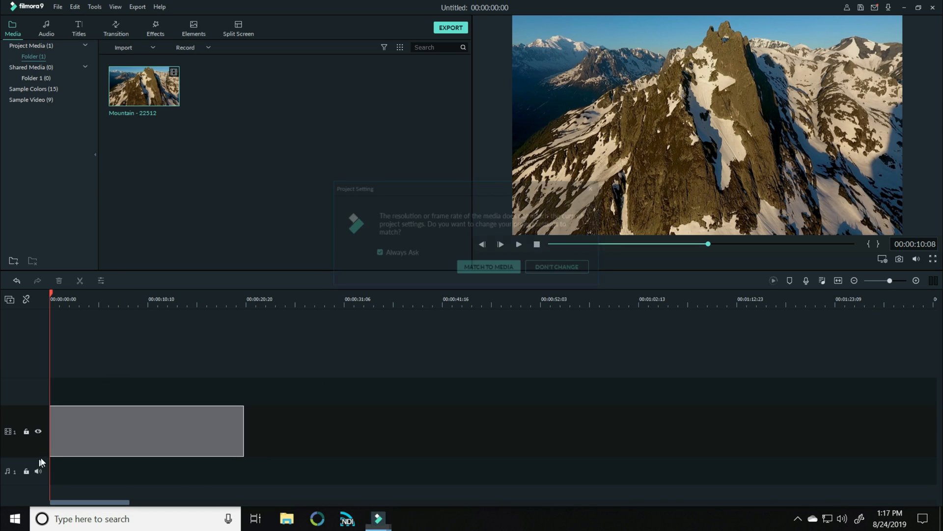
click(490, 269)
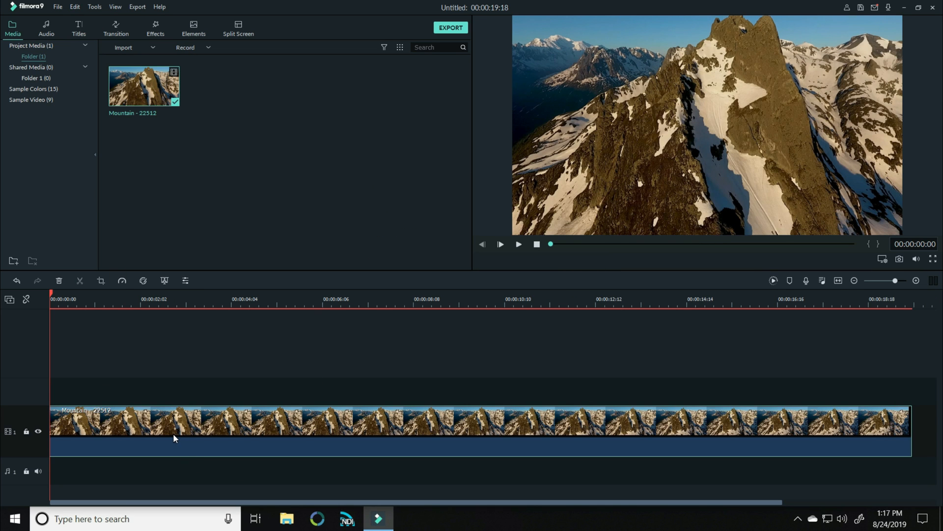
right_click(179, 431)
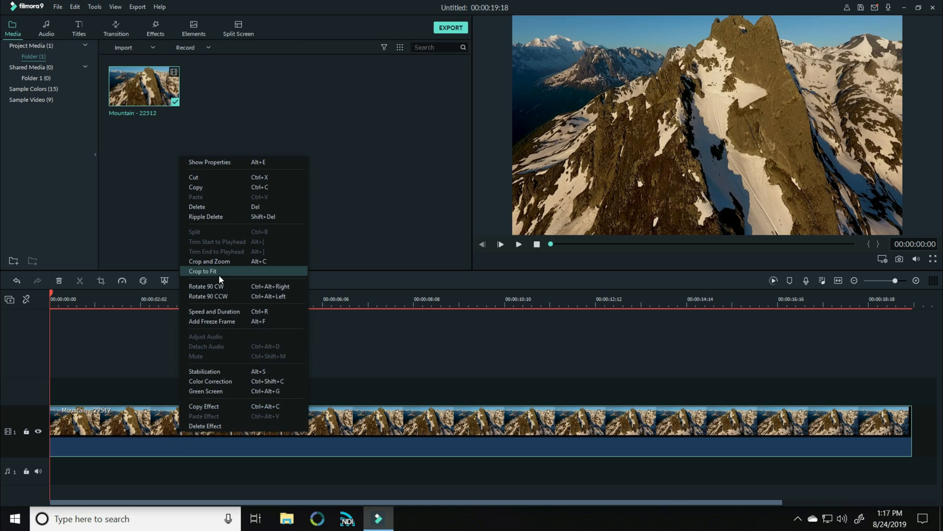
In Crop and Zoom's Pan & Zoom view, preview the default motion and select the 1537 x 864 End framing
click(208, 262)
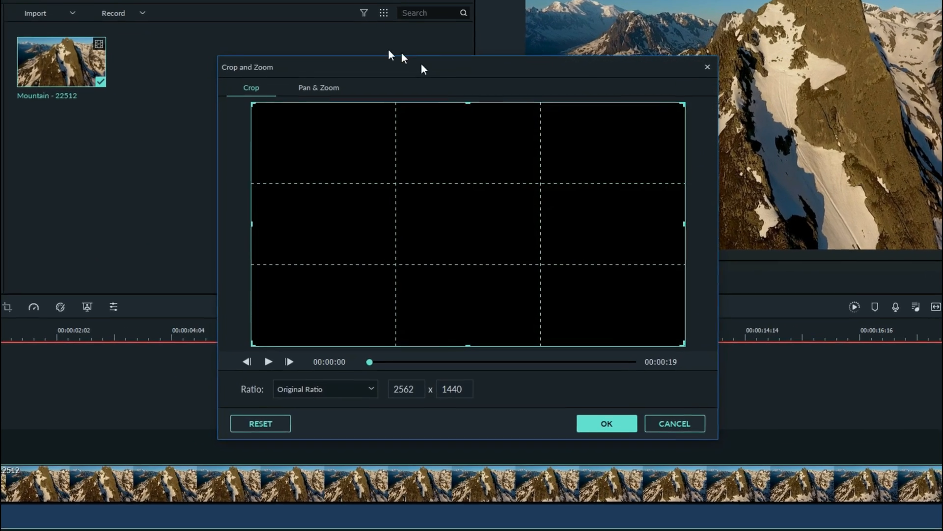
click(318, 87)
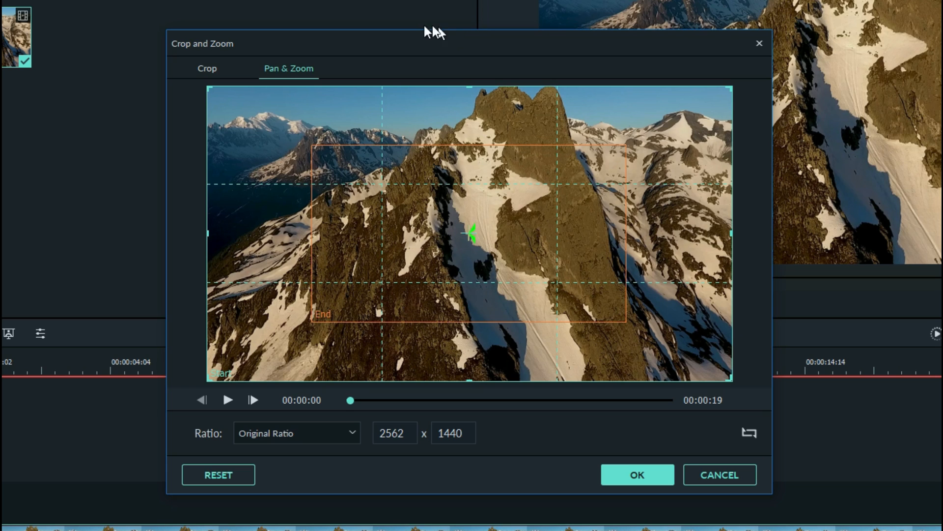
click(229, 400)
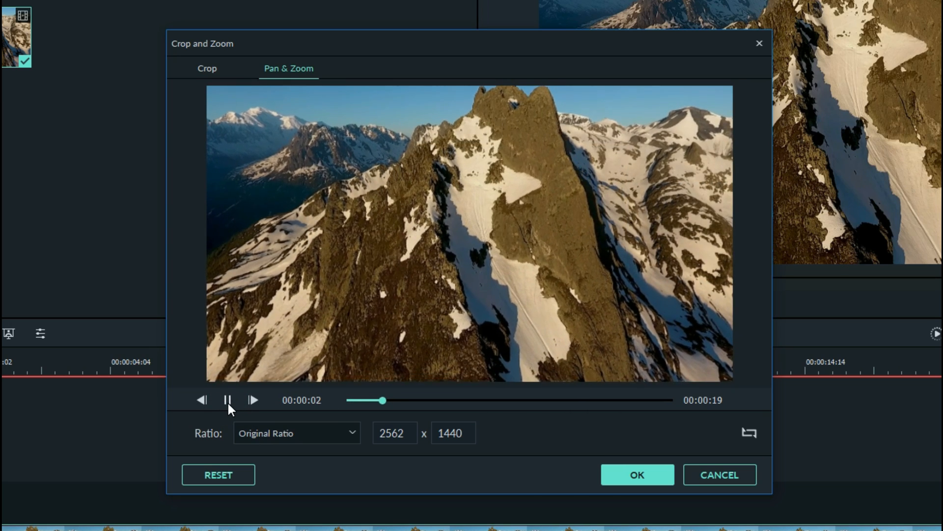
click(228, 402)
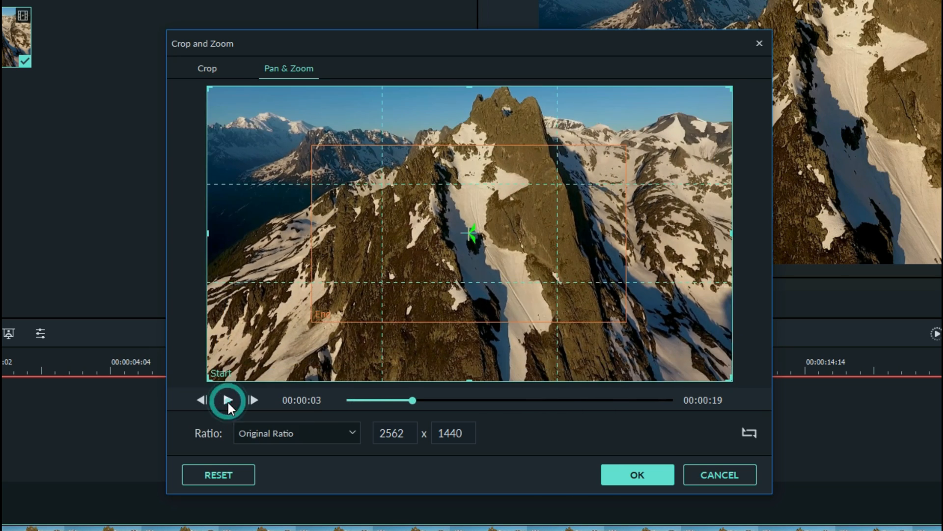
click(476, 255)
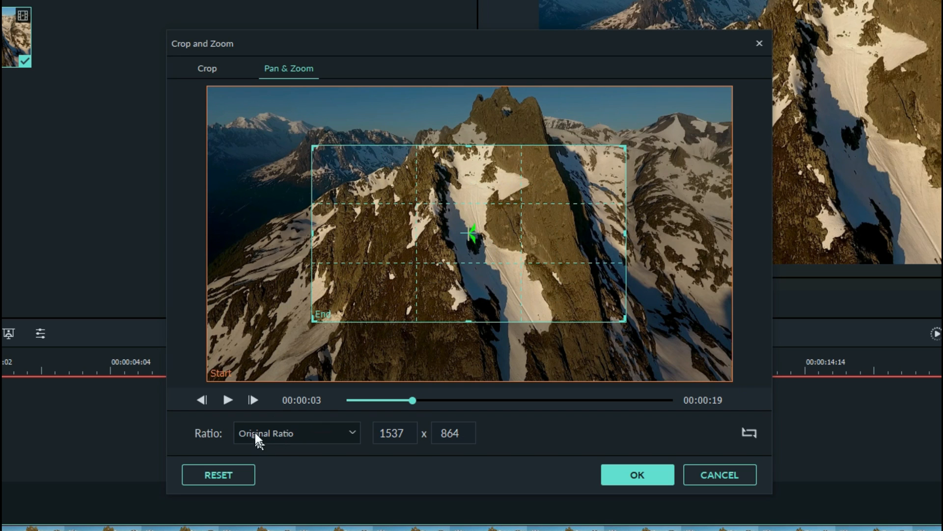
drag(410, 400, 343, 400)
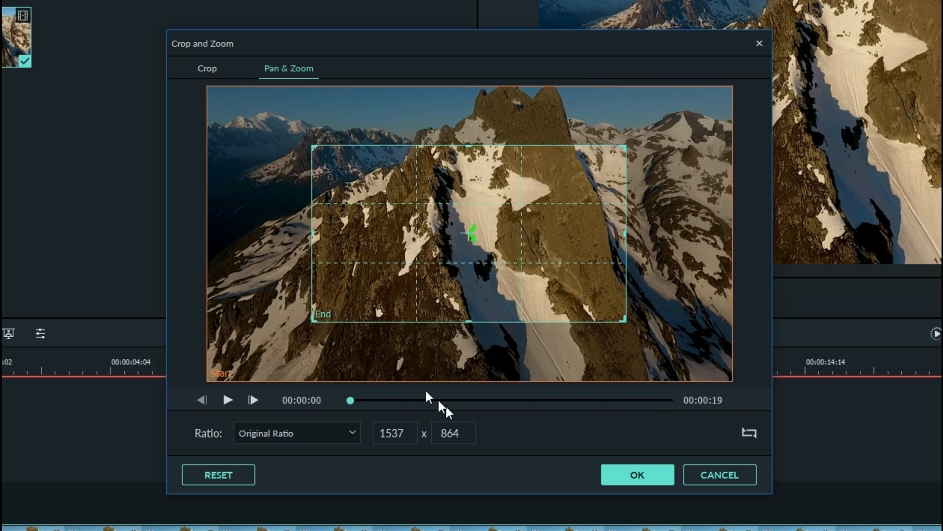
Move the End framing up toward the summit, checking the start and end frames of the preview
drag(348, 400, 670, 400)
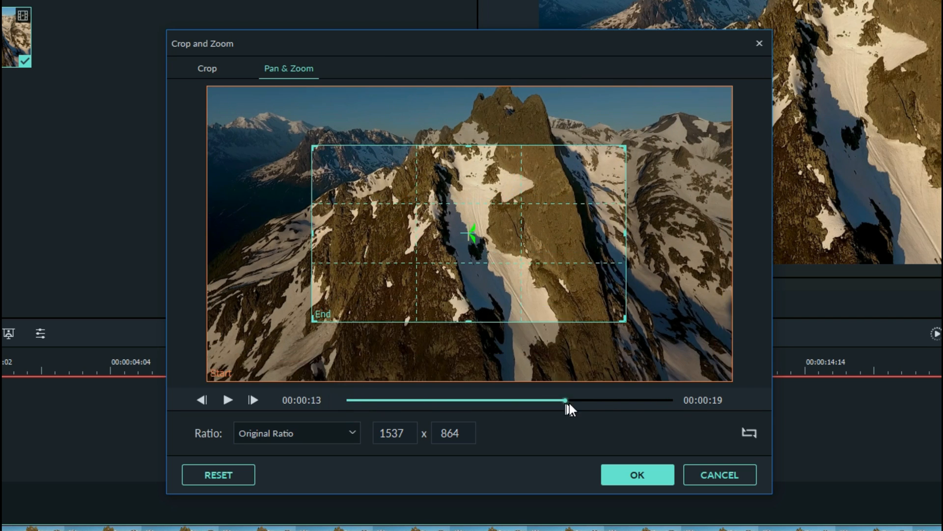
drag(547, 232, 547, 186)
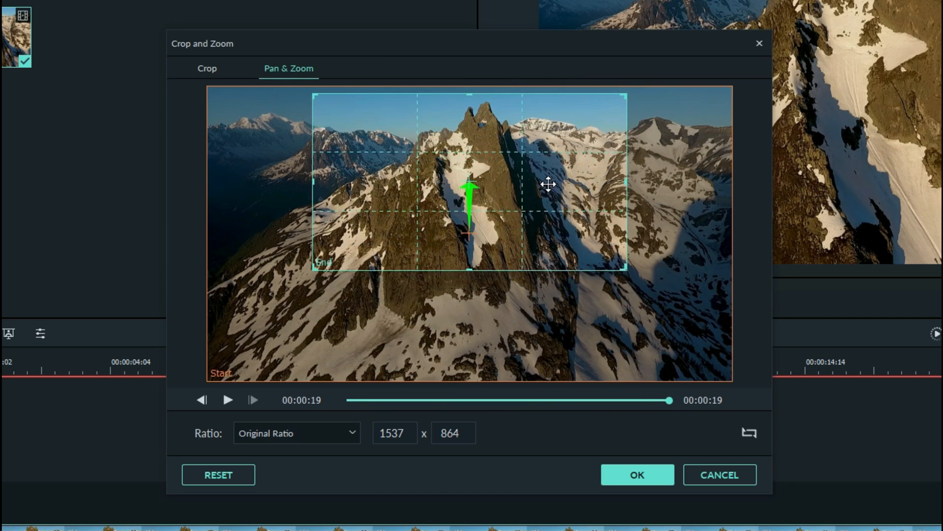
click(353, 402)
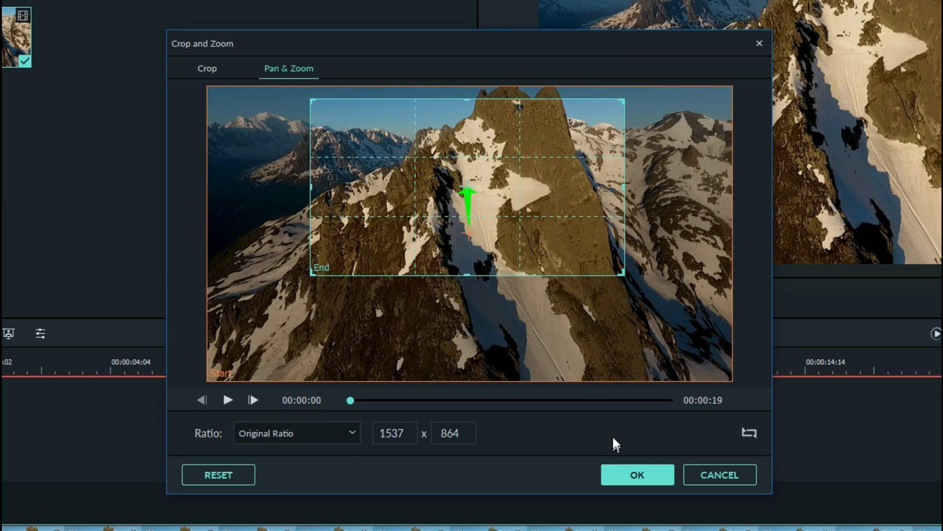
click(670, 399)
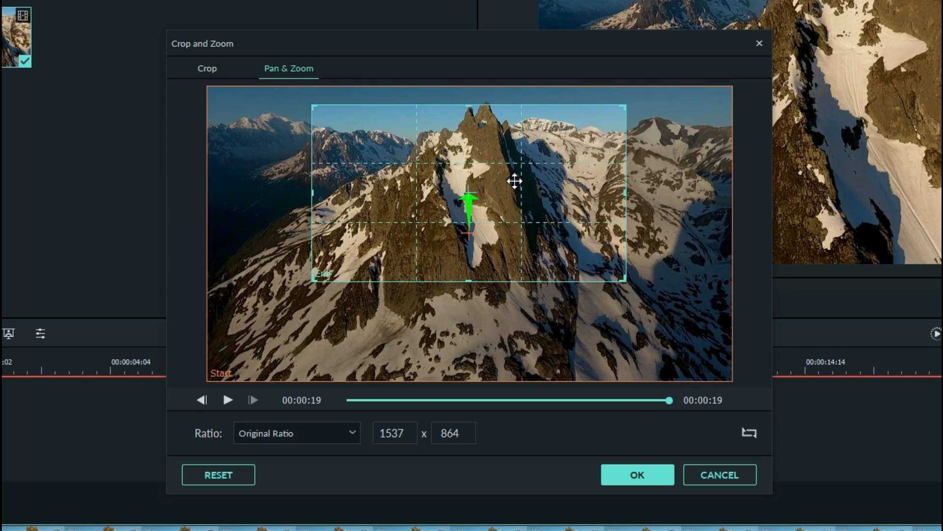
drag(514, 174, 514, 186)
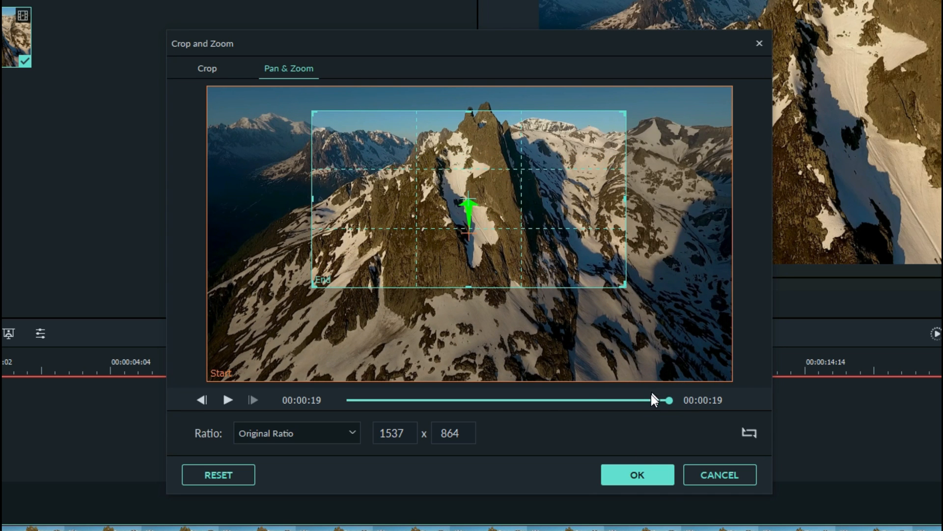
click(353, 400)
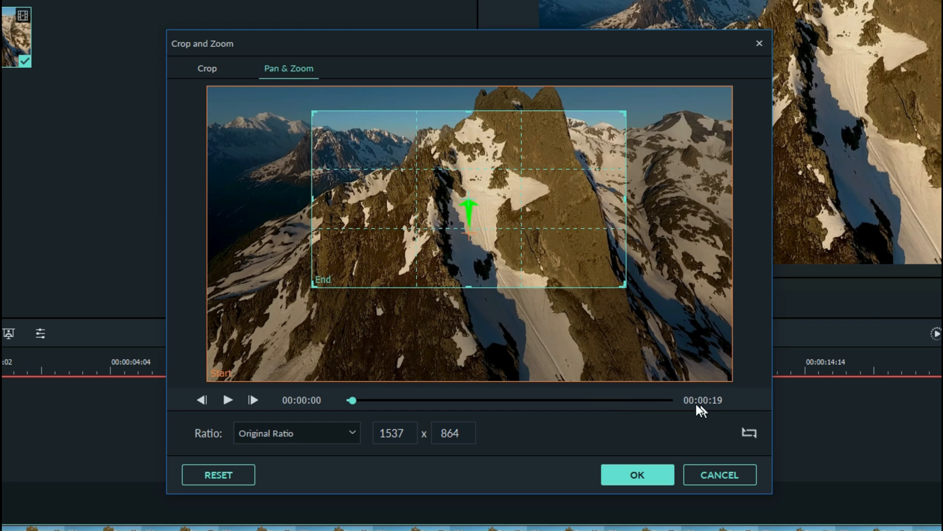
click(666, 400)
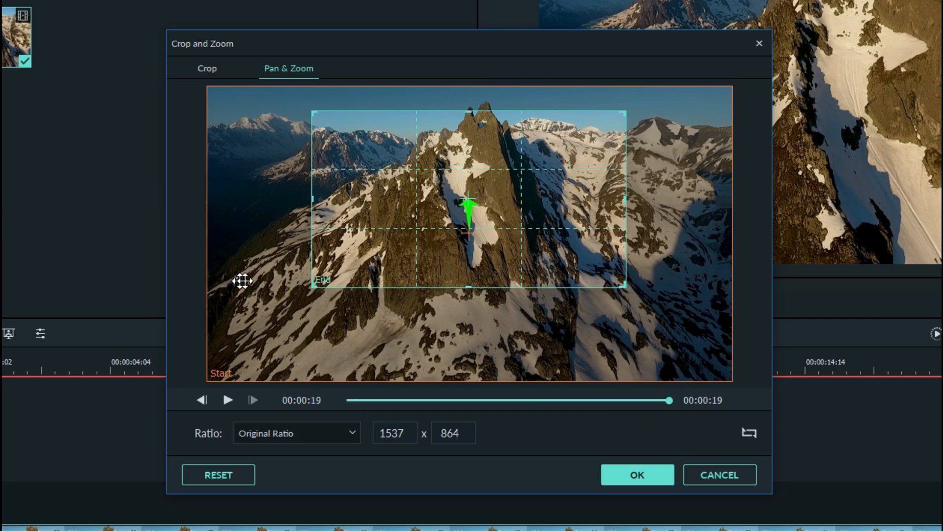
Shrink the End framing to 881 x 495 and position it over the mountain's peak
drag(314, 284, 400, 221)
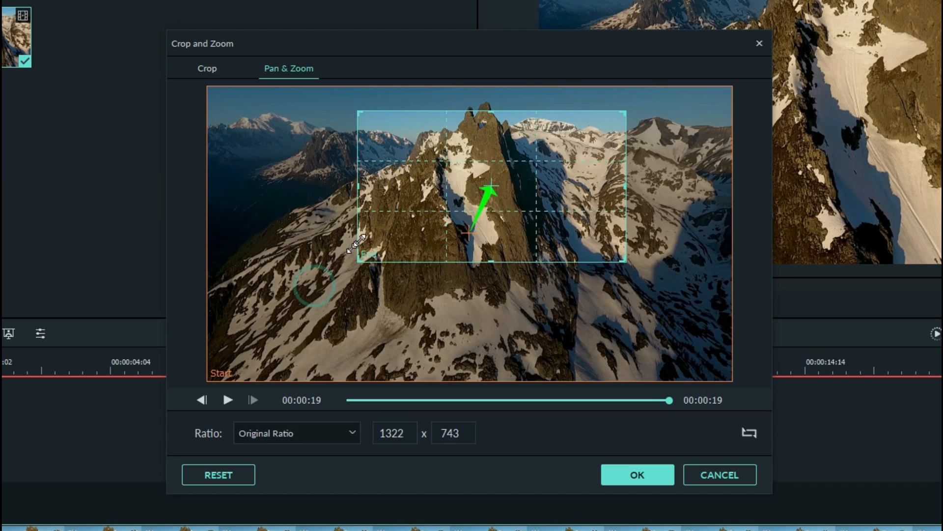
drag(549, 179, 485, 175)
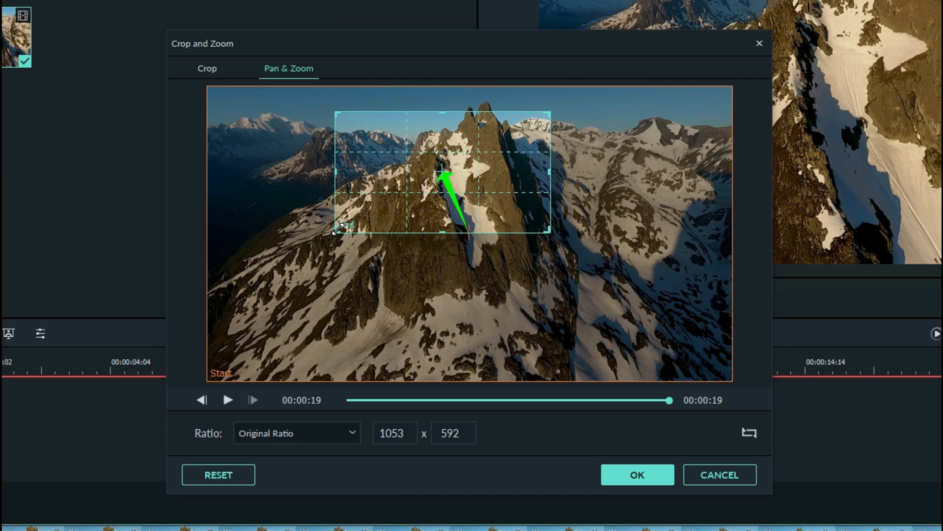
drag(338, 228, 384, 202)
mouse_move(381, 205)
mouse_down()
mouse_move(372, 214)
mouse_move(409, 194)
mouse_up()
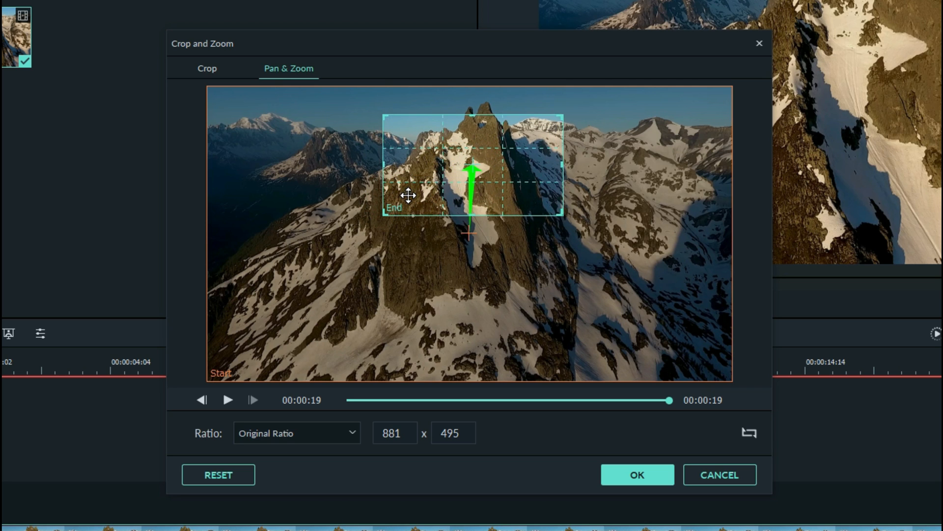
click(471, 188)
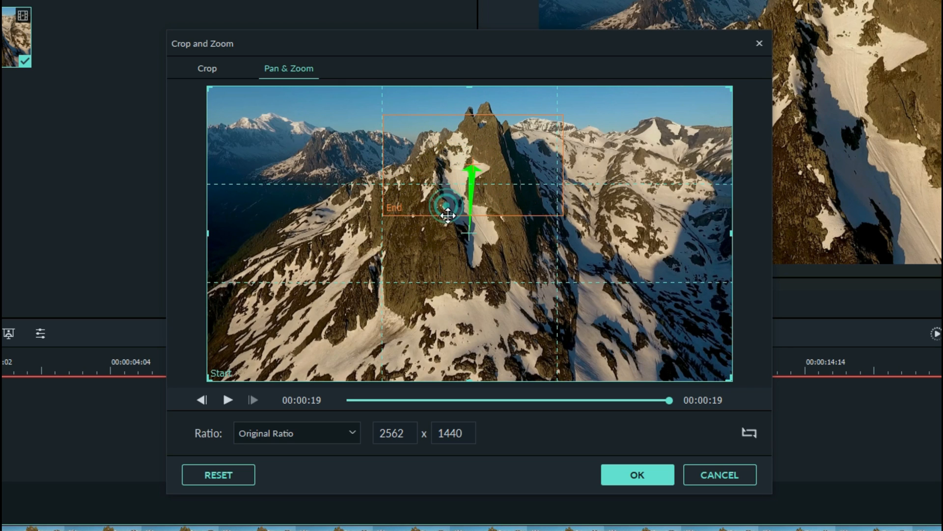
click(443, 188)
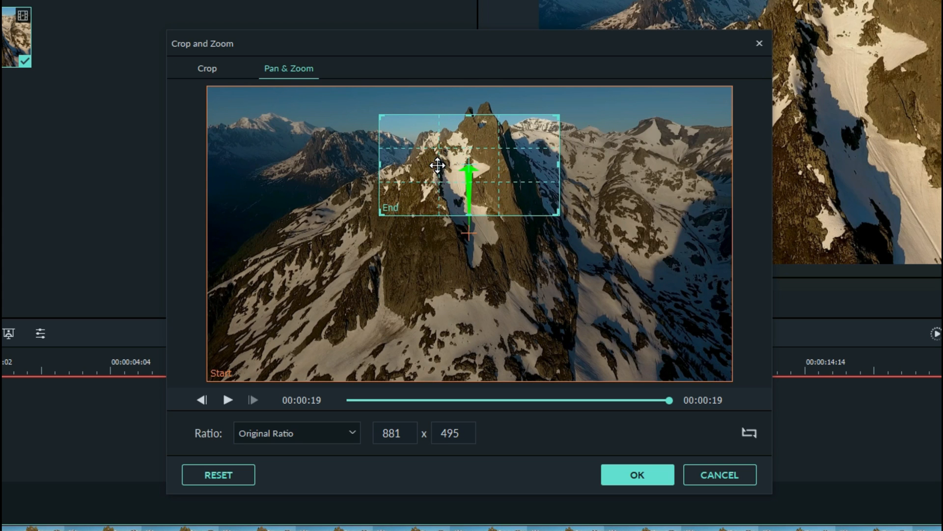
mouse_move(439, 166)
mouse_down()
mouse_move(466, 146)
mouse_move(441, 158)
mouse_up()
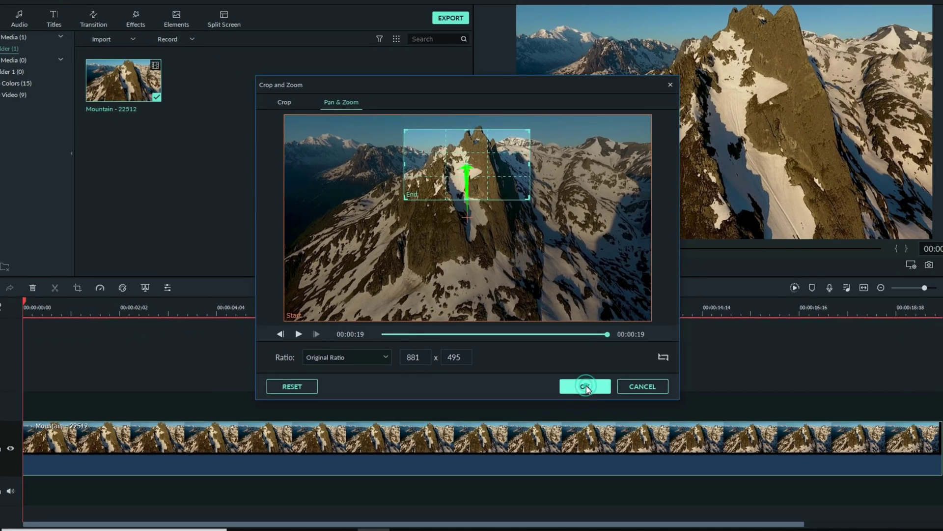
Apply the pan-and-zoom settings and play the clip to check the zoom-in on the peak
click(638, 475)
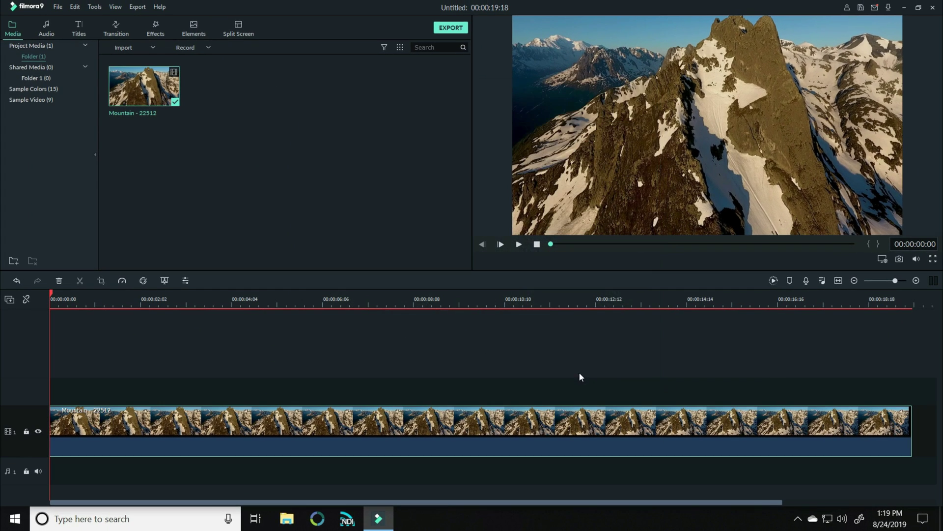
click(517, 246)
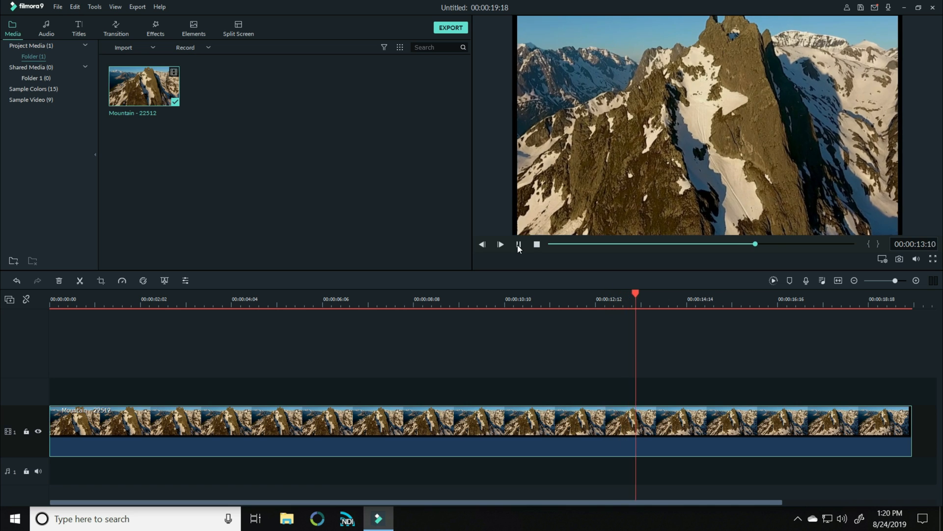
click(520, 244)
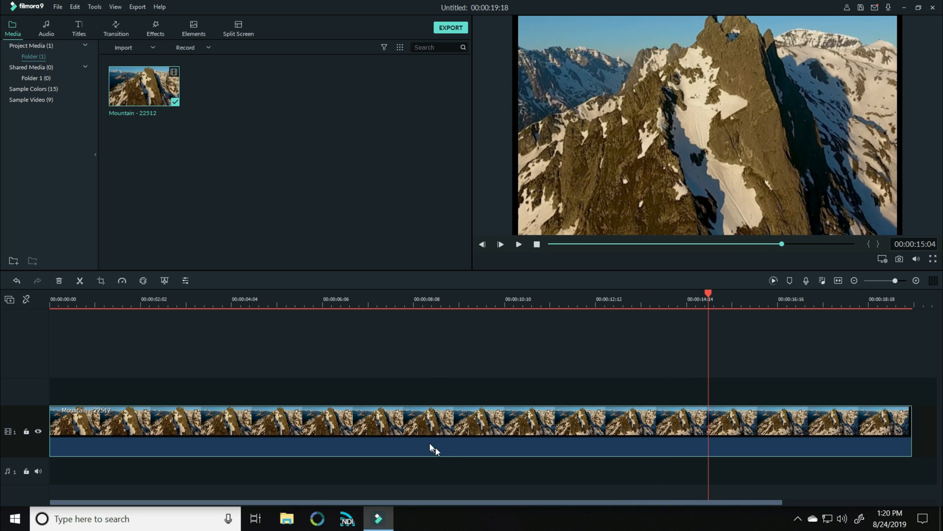
Set the clip's speed to 3x in Speed and Duration and play the shortened 00:00:06:14 clip
right_click(398, 423)
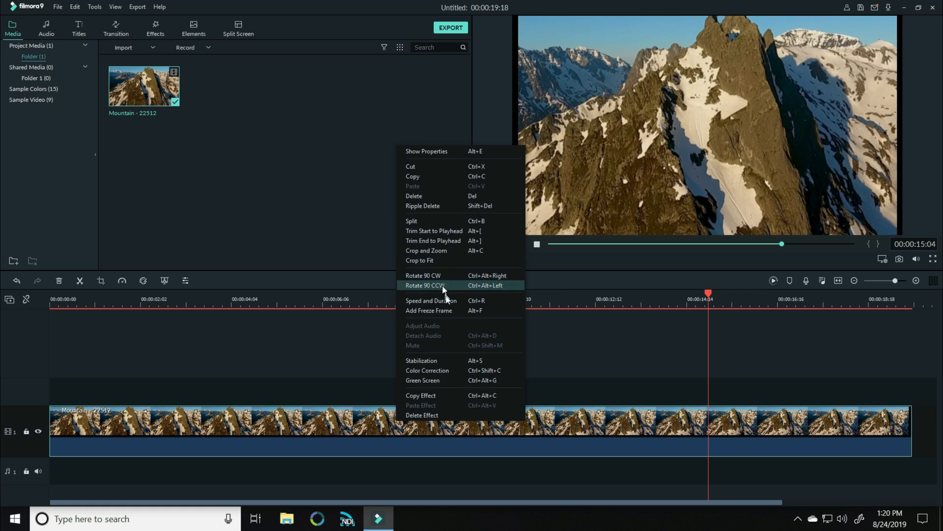
click(444, 300)
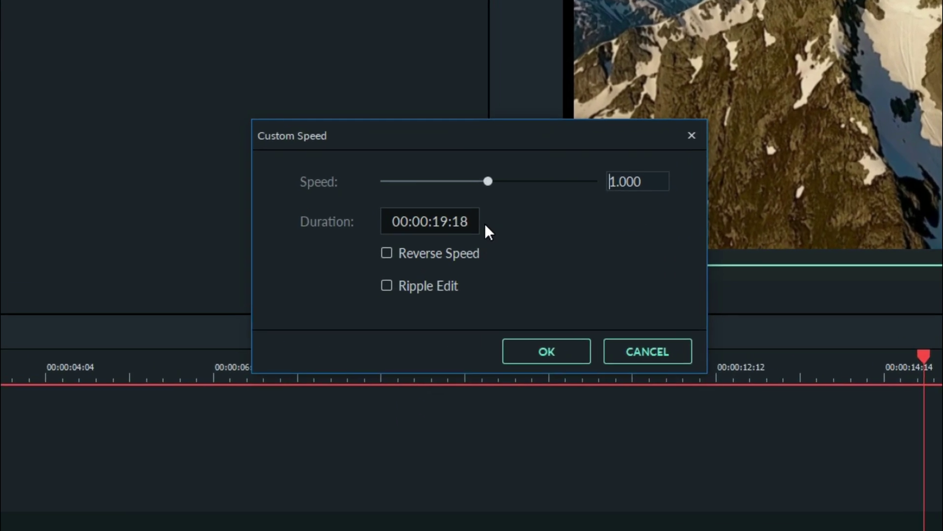
double_click(575, 192)
text(3)
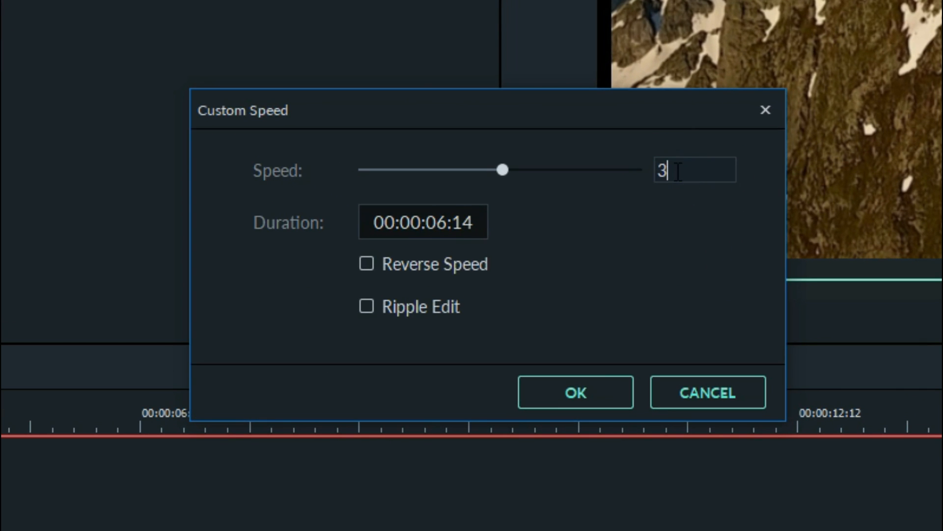
click(561, 384)
click(500, 244)
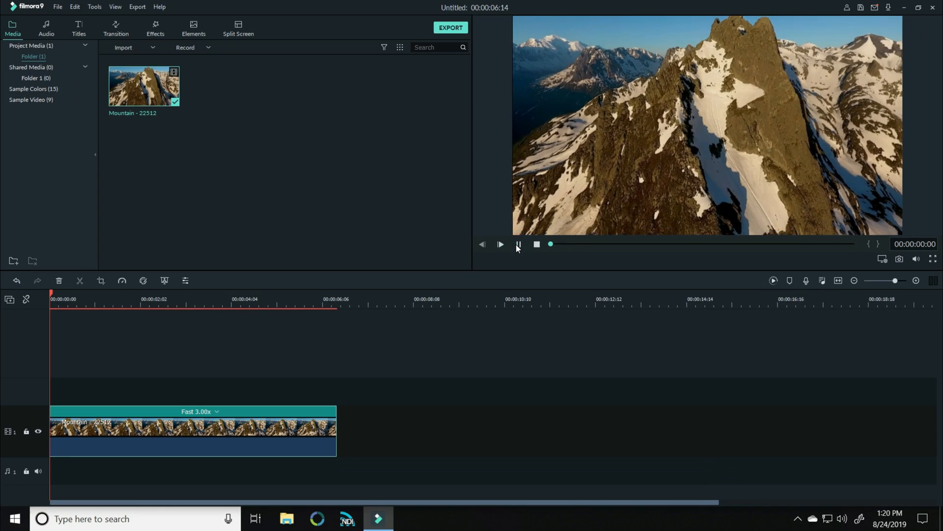